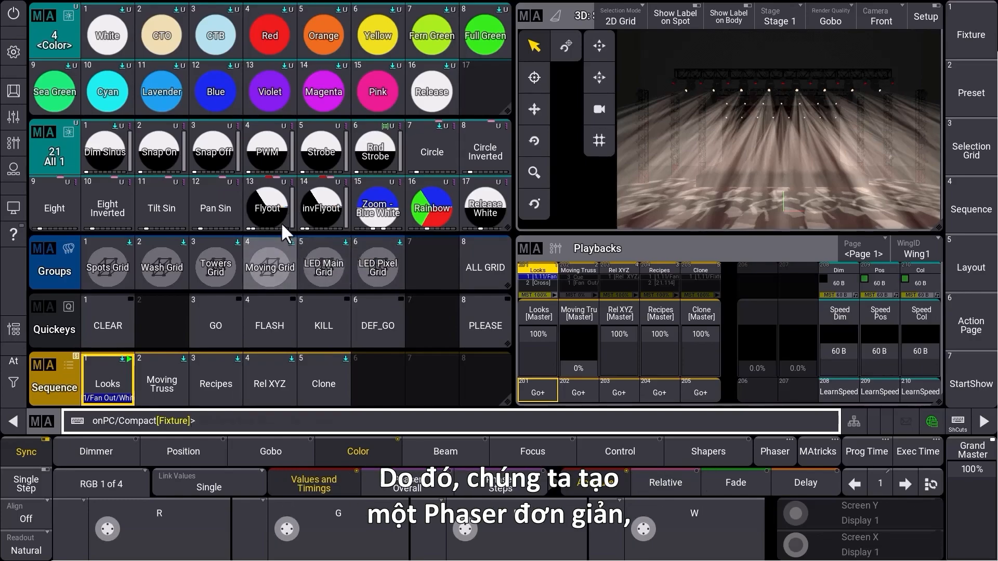
Build a three-step color phaser on the Spots Grid group with Red, Full Green and Blue as steps one to three
click(107, 272)
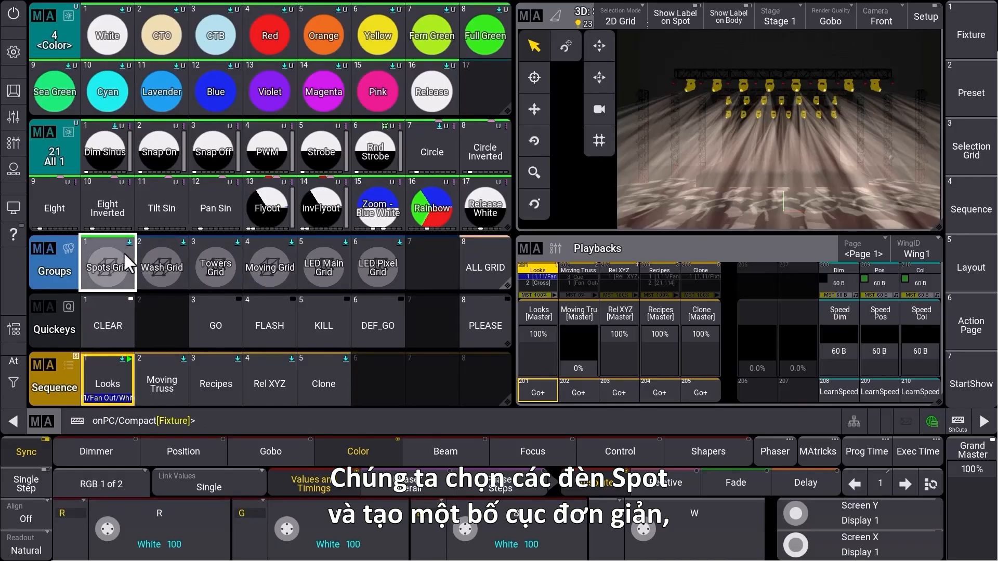
click(259, 33)
click(909, 479)
click(499, 33)
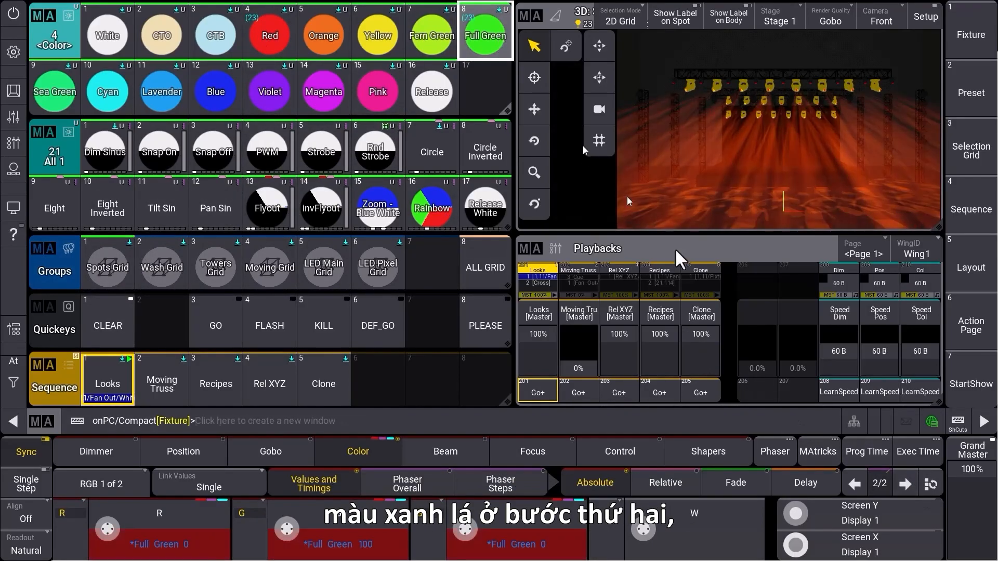
click(907, 483)
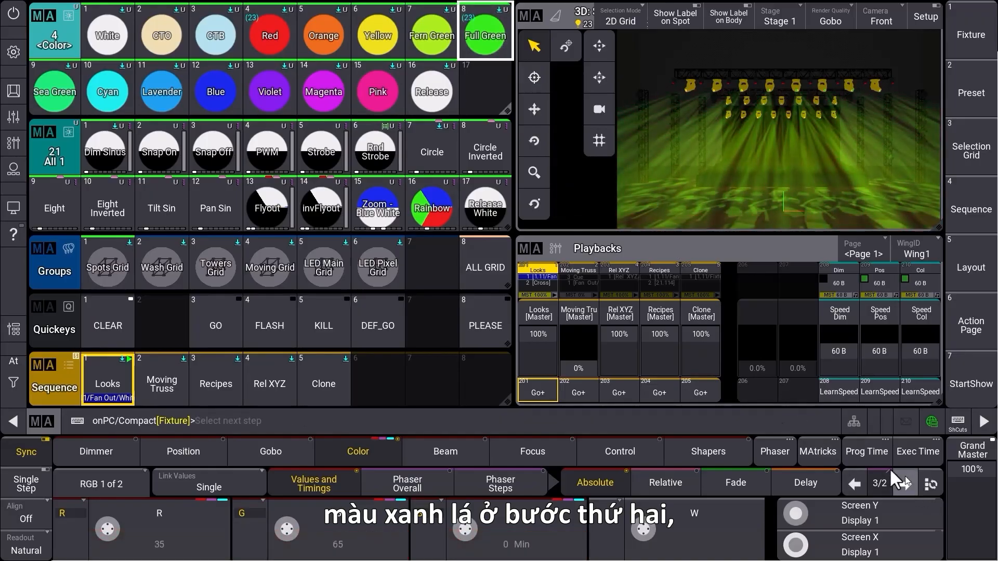
click(214, 93)
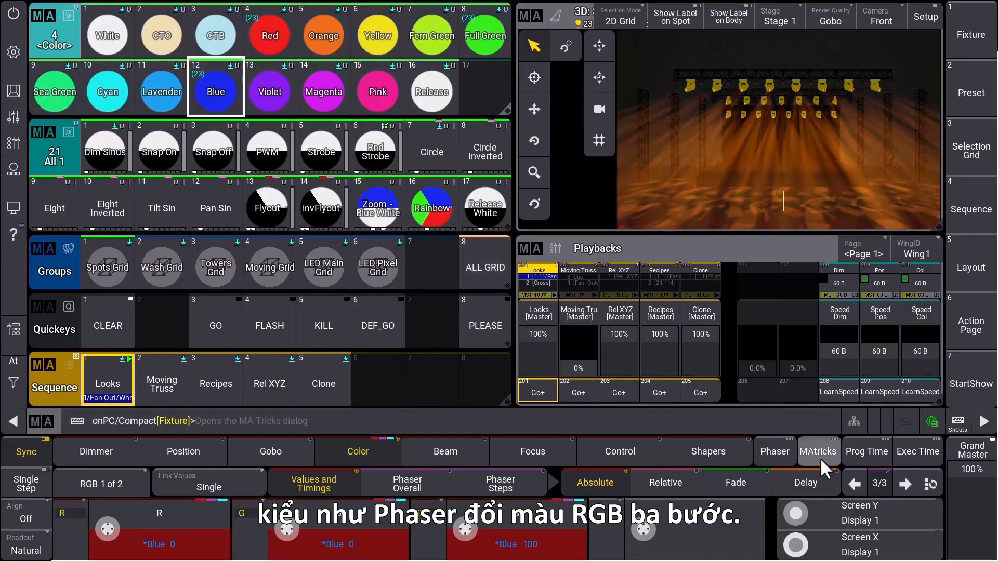
Spread the color phaser across the Y axis in MAtricks with a phase from 0 to 270°
click(822, 461)
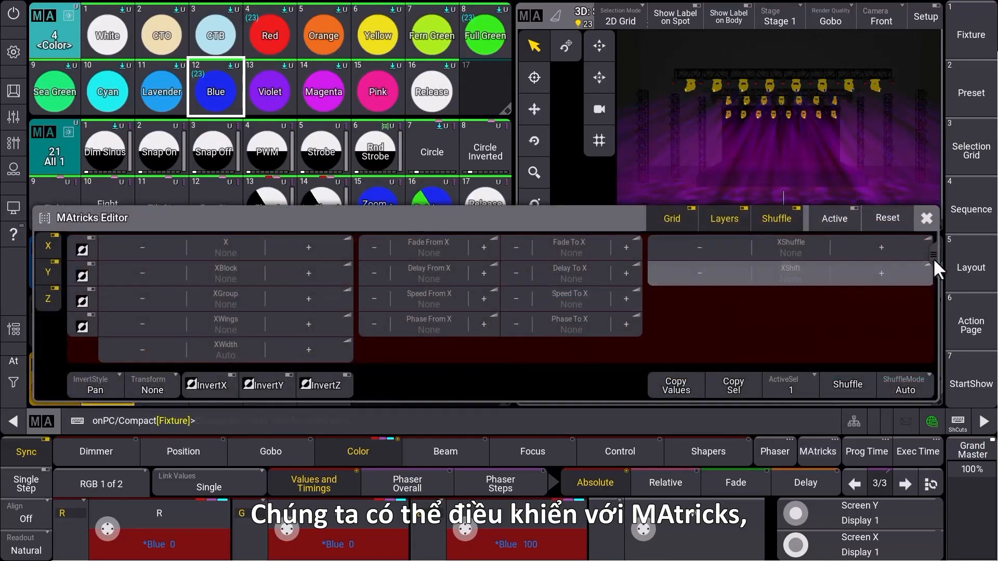
drag(934, 254, 936, 294)
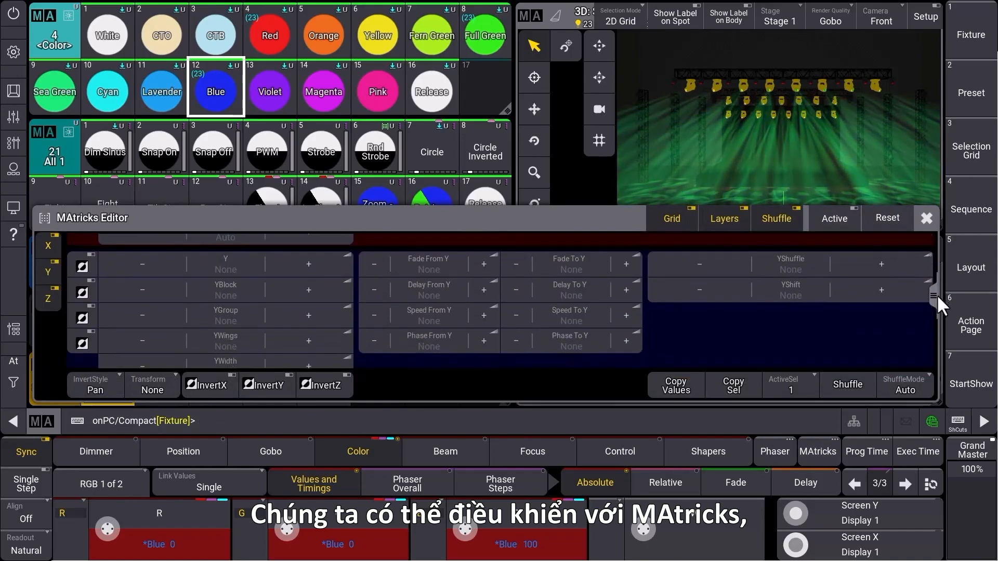
click(579, 341)
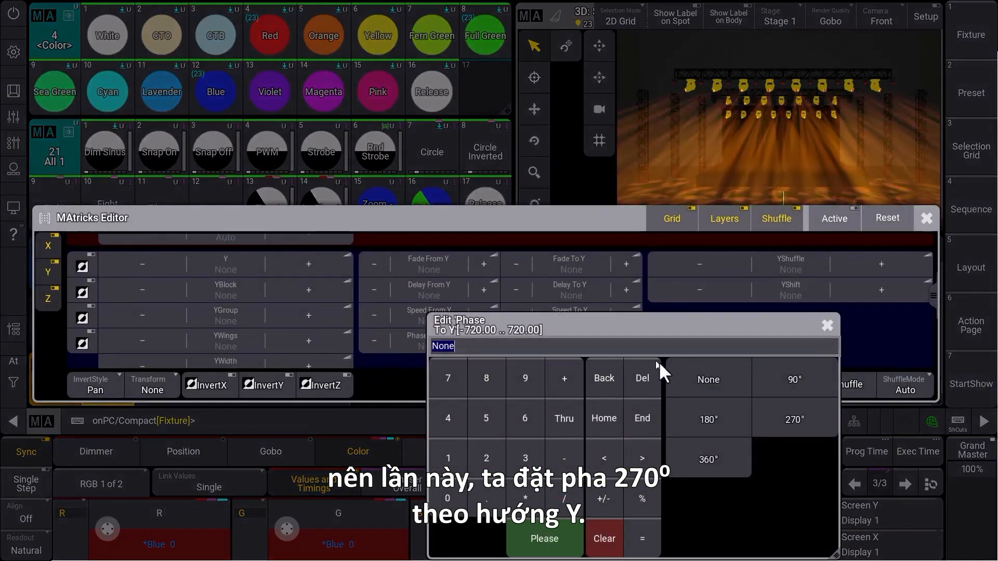
click(782, 414)
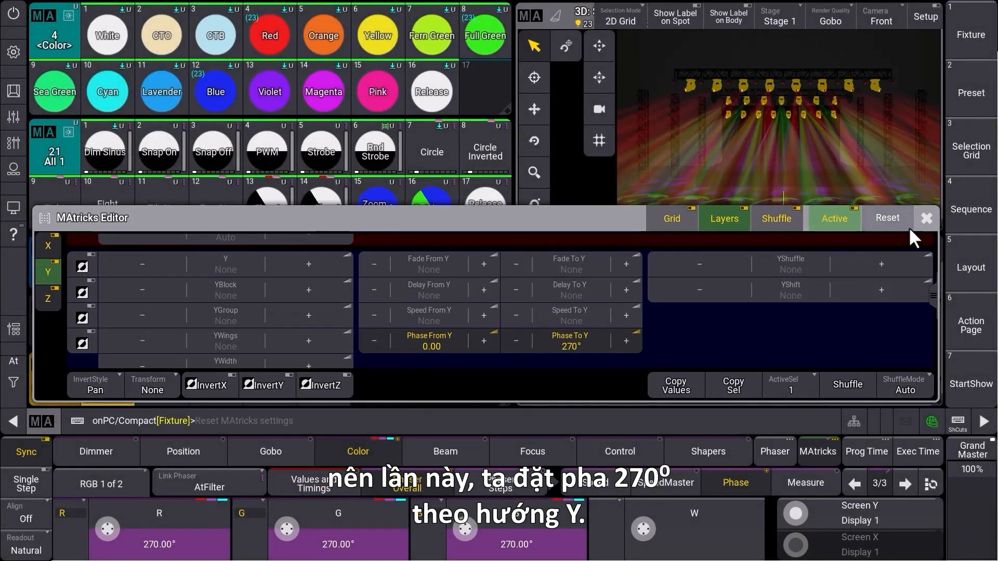
click(923, 217)
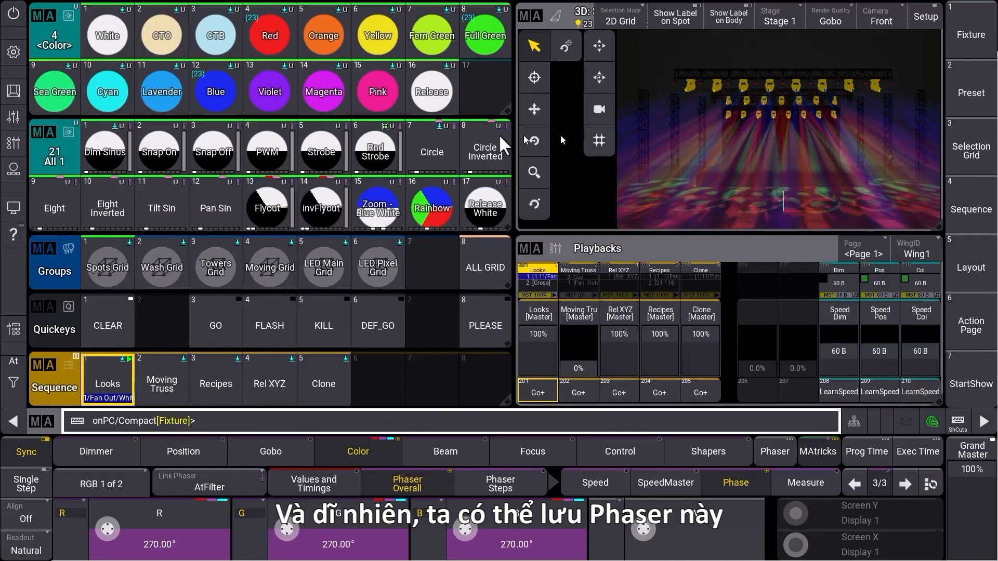
Set the phaser's overall SpeedMaster for the RGB color attributes to SPEED4
click(422, 125)
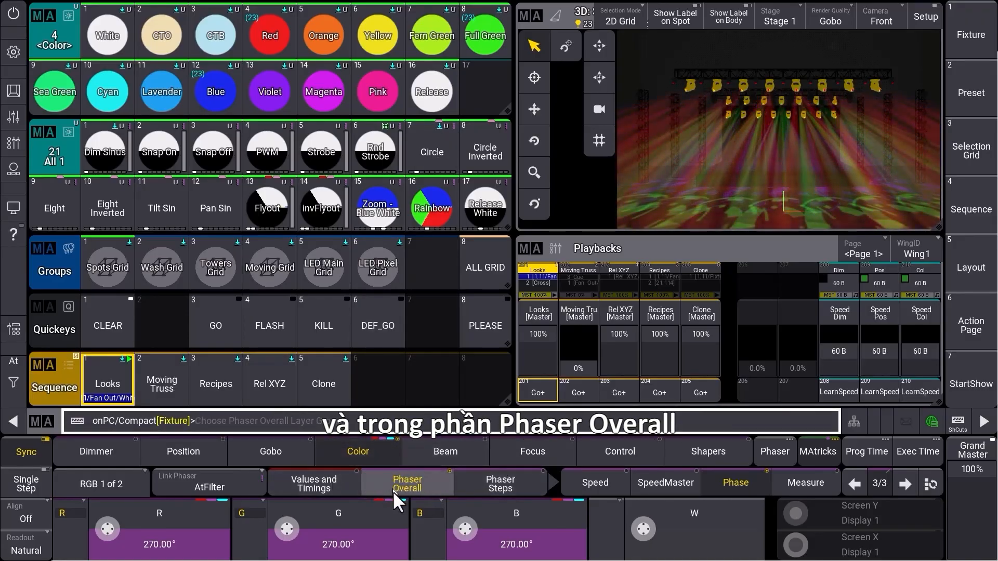
click(668, 483)
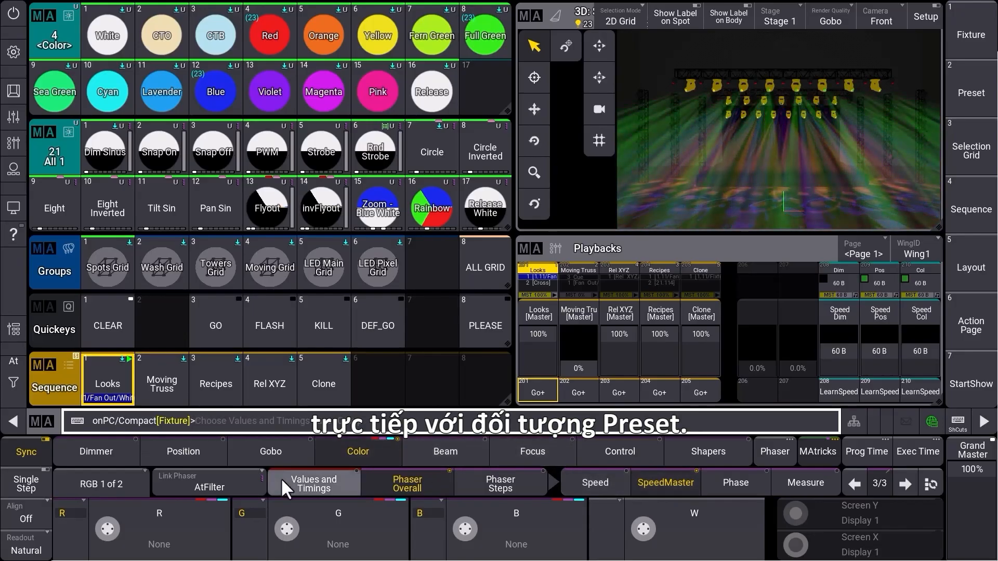
click(189, 530)
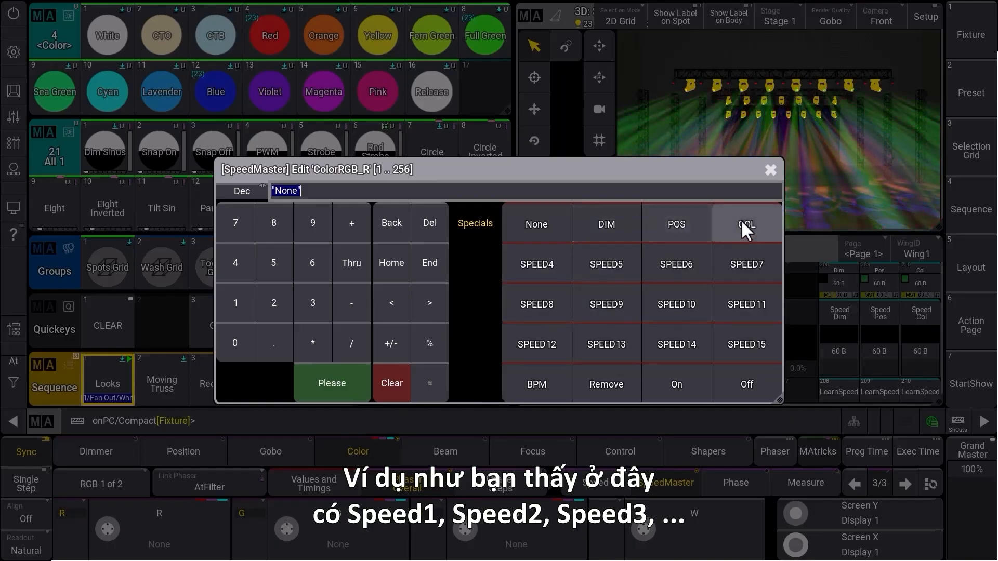
click(533, 267)
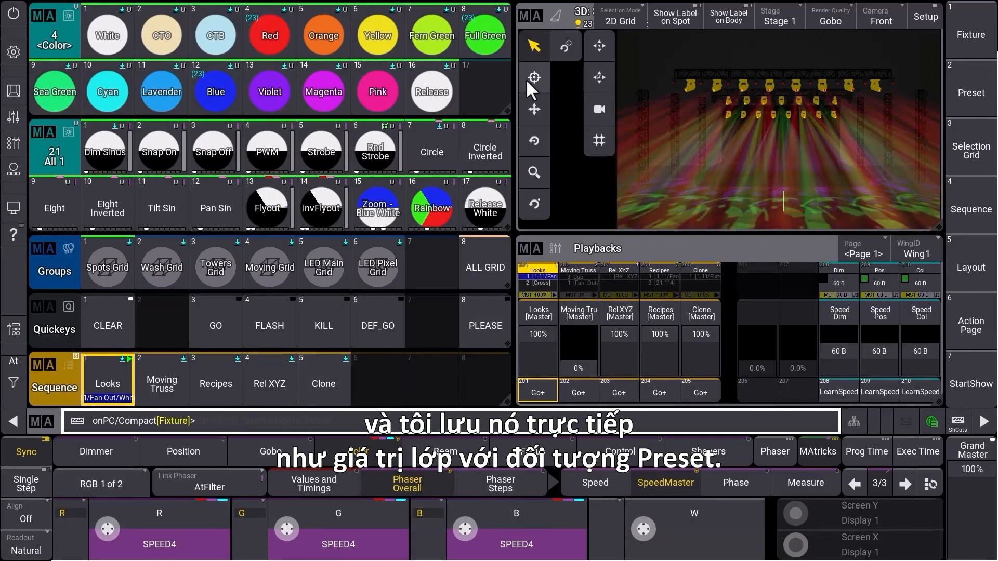
Store the color phaser as color preset 17 and clear the programmer
click(479, 86)
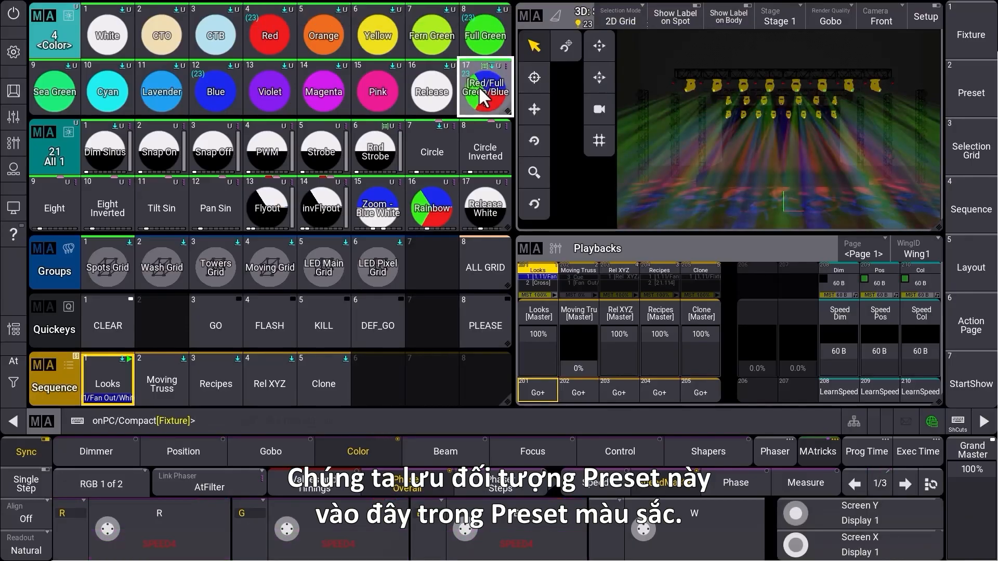
click(216, 332)
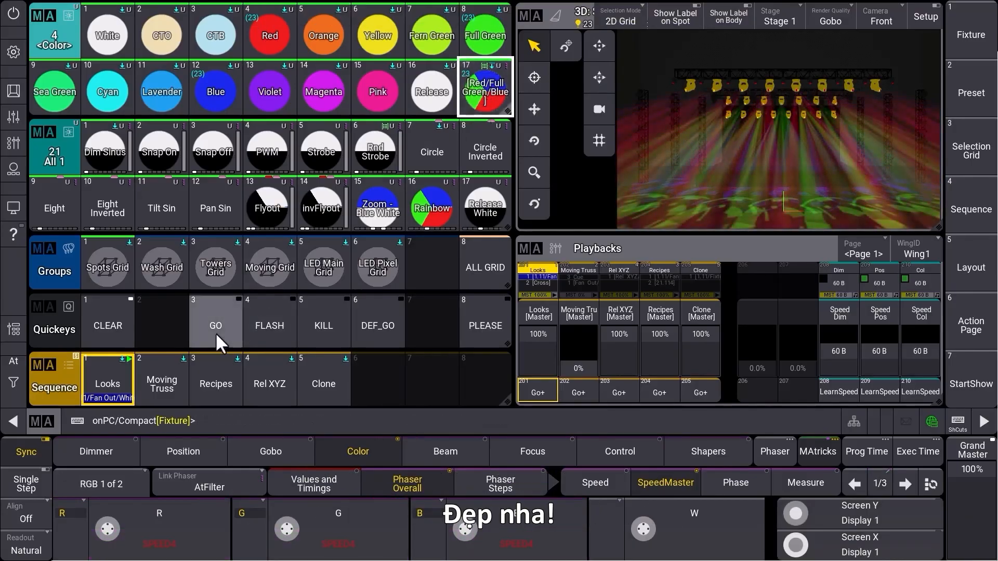
click(14, 361)
click(57, 382)
click(17, 381)
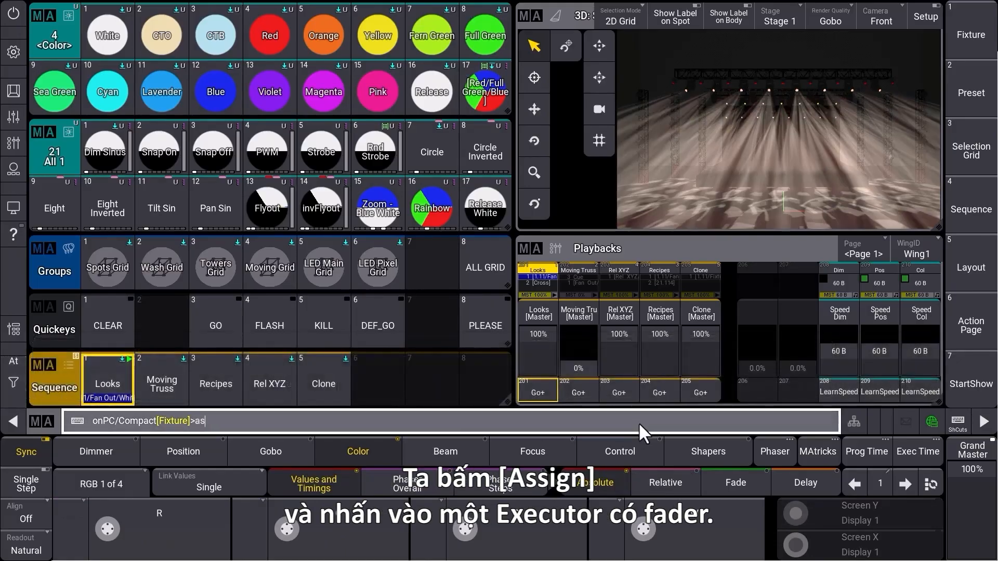
Assign the Speed4 speed master to the empty executor 206 on page 1
text(s)
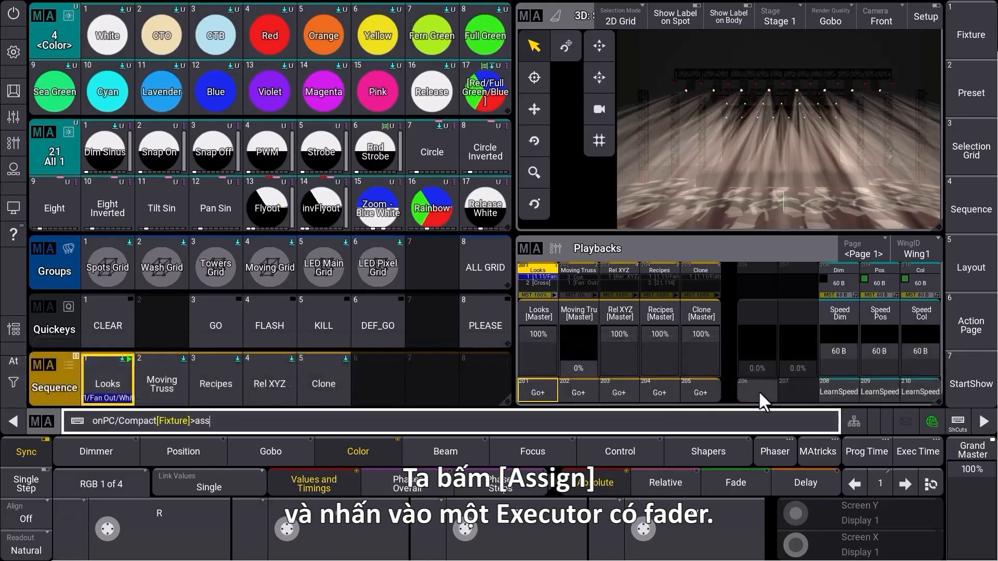
click(759, 391)
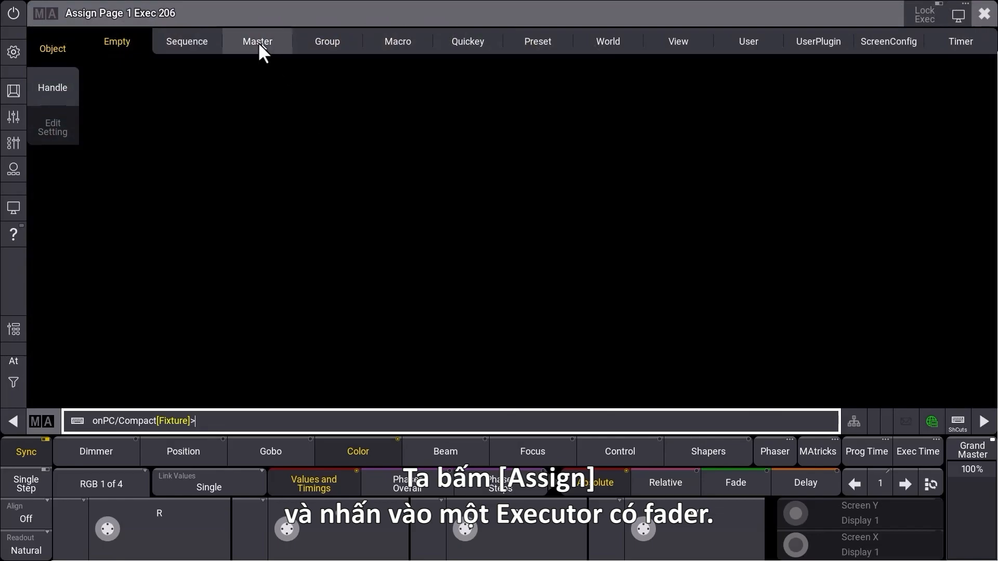
click(255, 46)
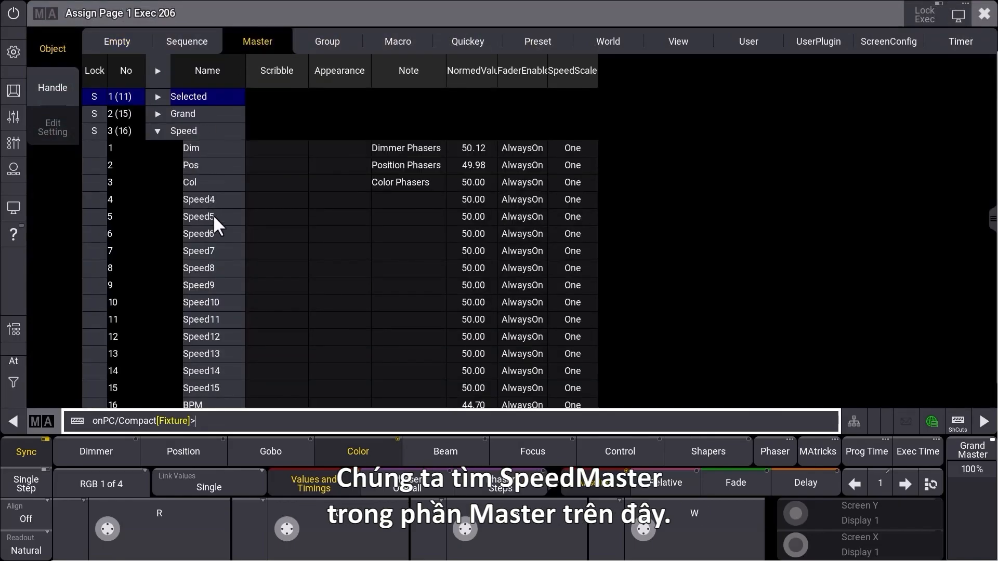
click(219, 200)
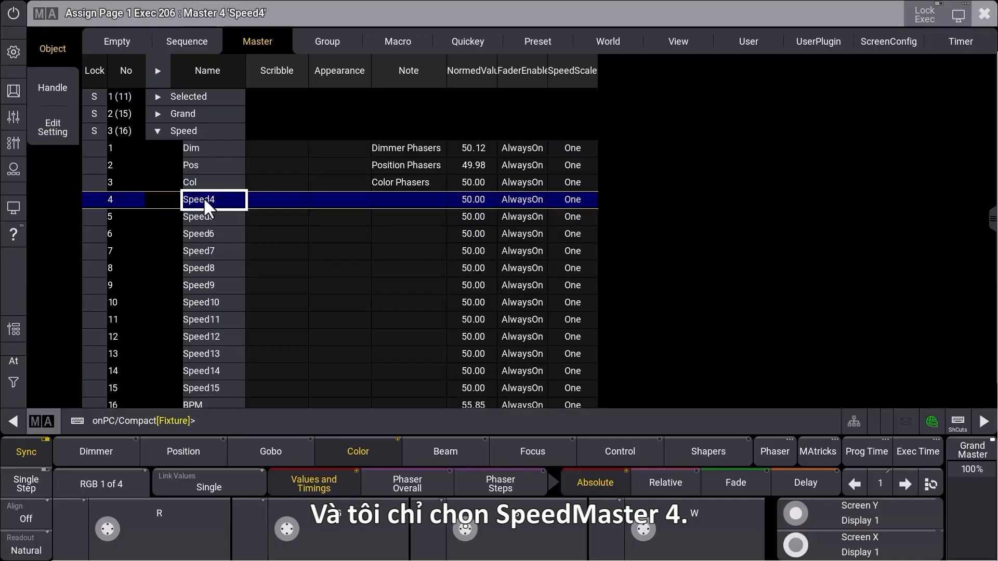
click(985, 14)
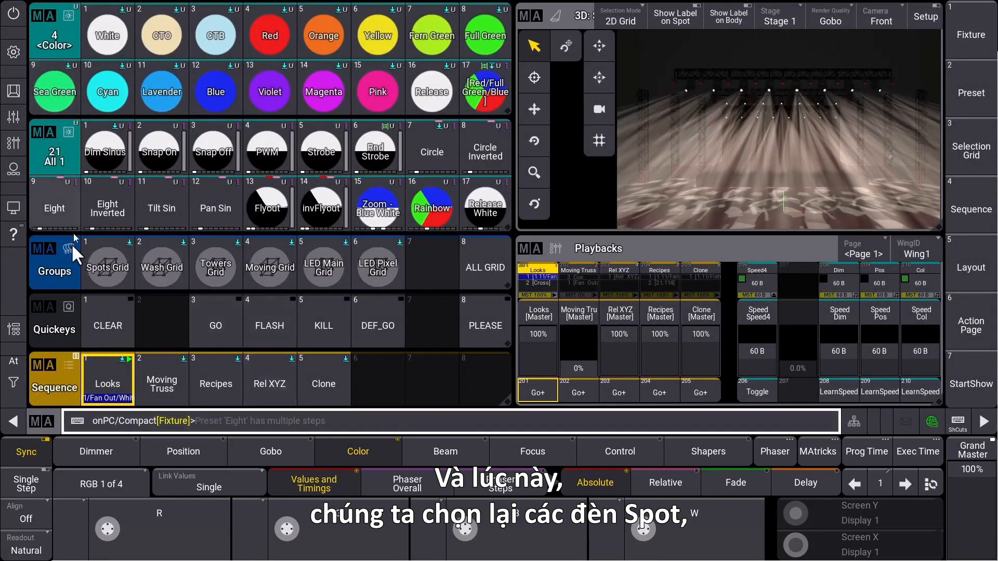
Apply color preset 17 to the Spots Grid group and adjust the Speed4 master's fader to 177 BPM
click(102, 253)
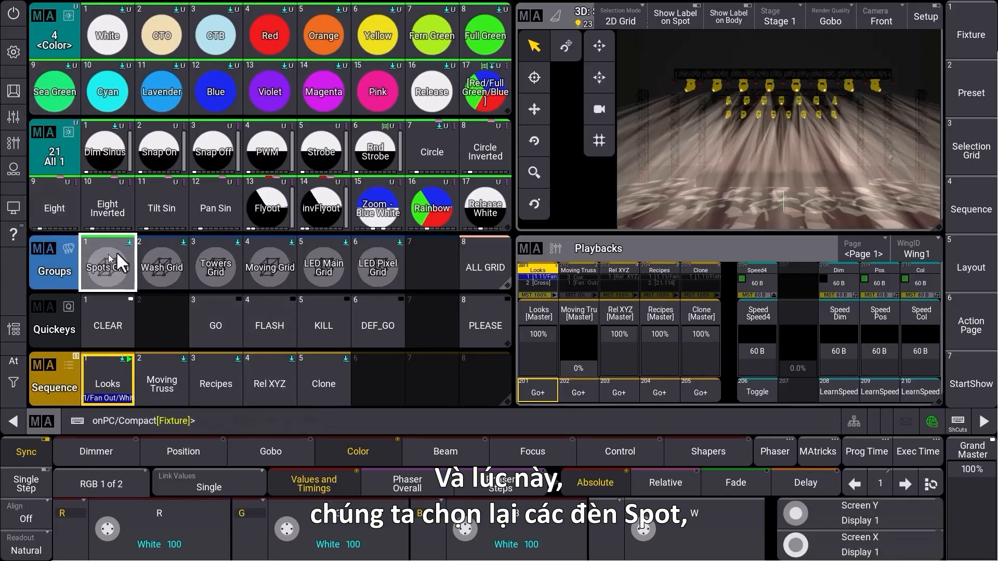
click(476, 90)
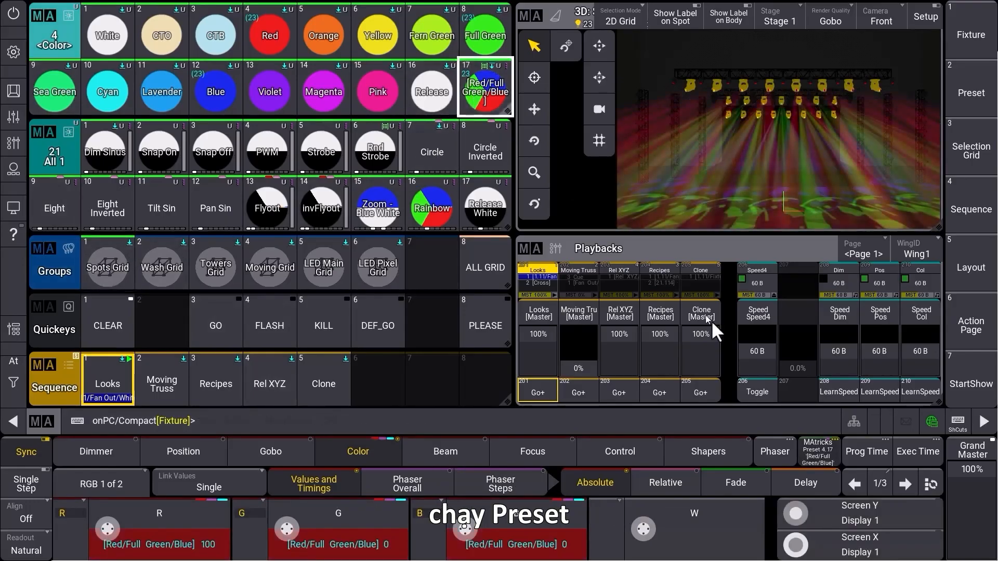
drag(750, 349, 749, 332)
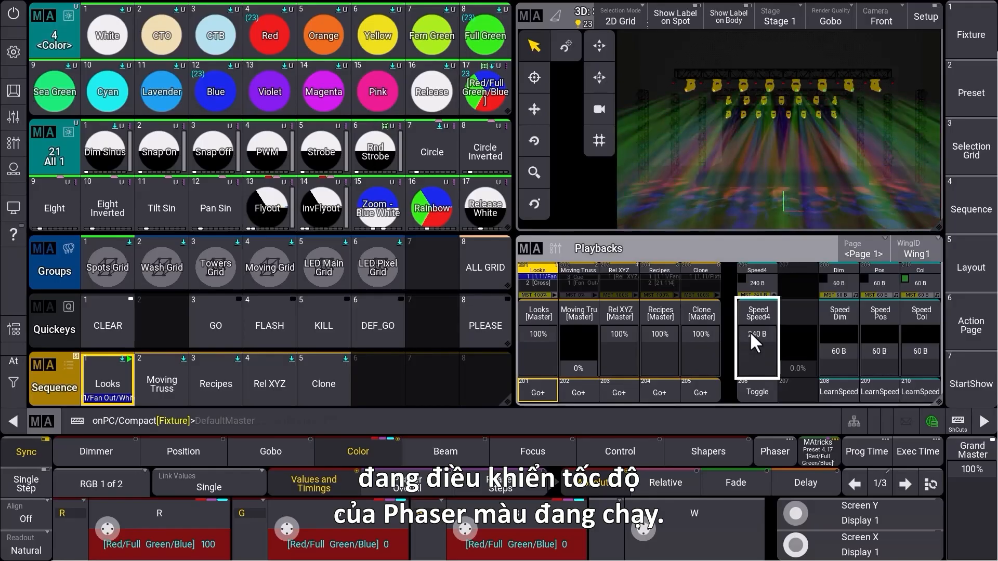
mouse_move(749, 331)
mouse_down()
mouse_move(751, 350)
mouse_move(752, 337)
mouse_up()
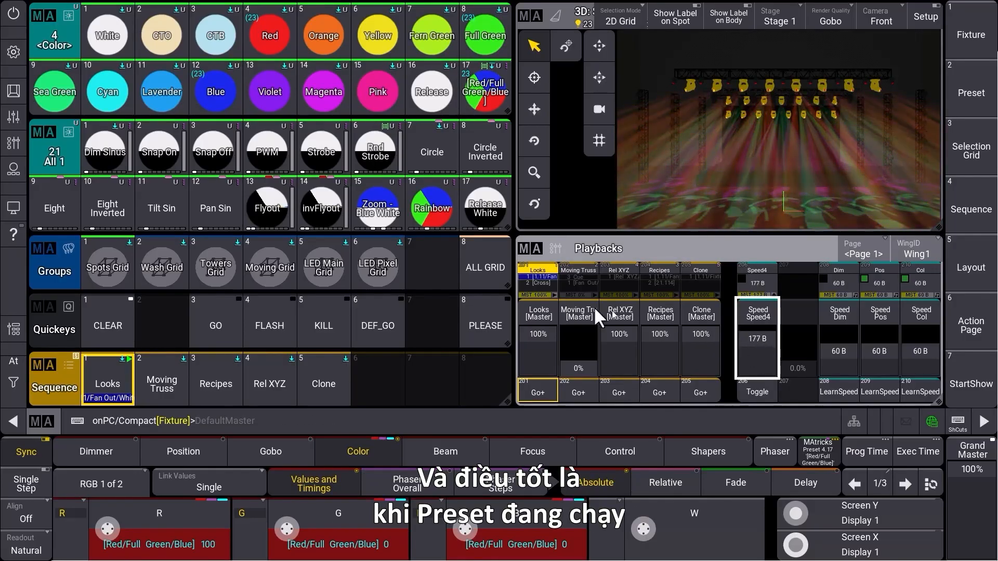
Store the running color phaser as a new sequence on executor 207 and clear the programmer
click(437, 420)
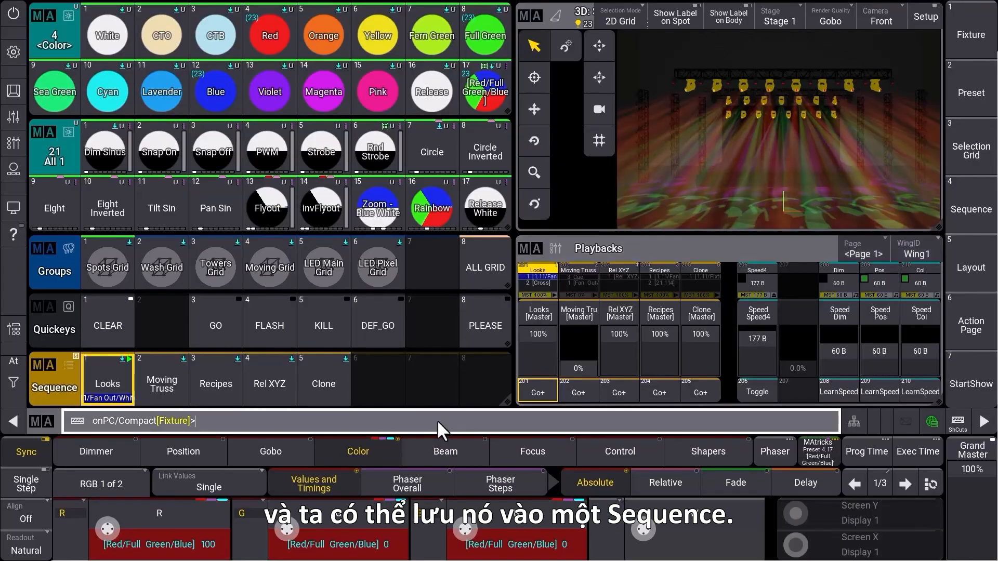
text(s)
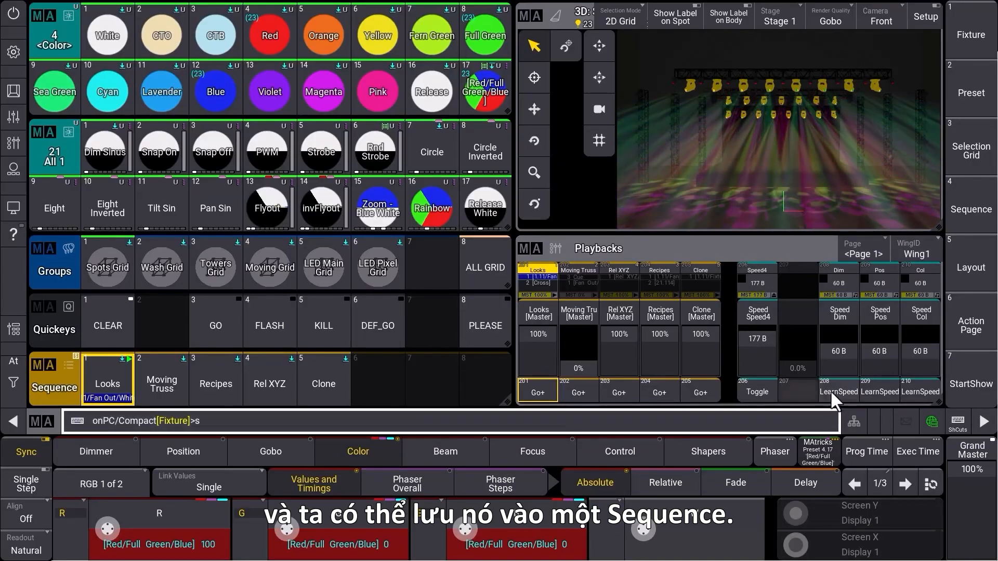
click(802, 387)
click(16, 381)
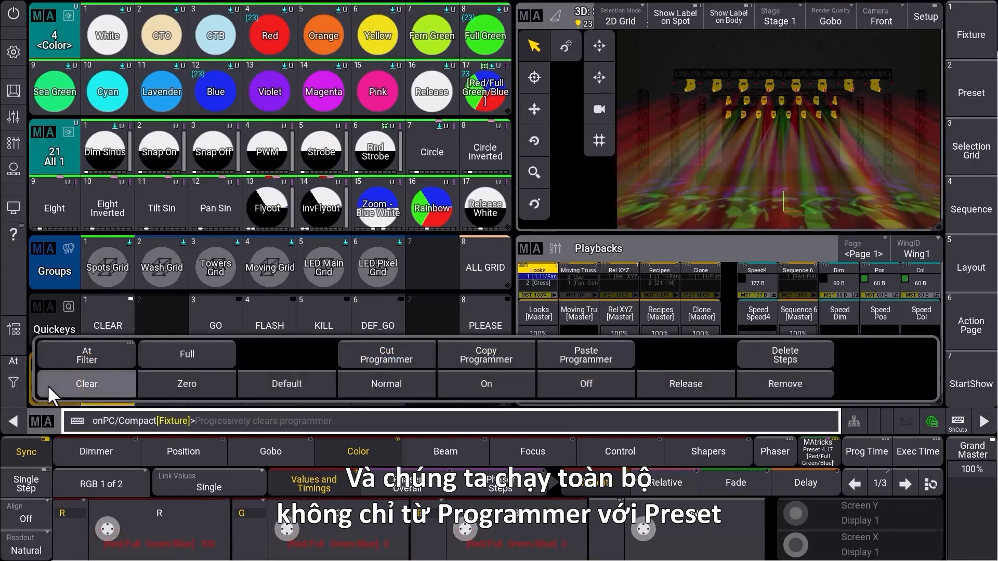
click(47, 385)
click(16, 382)
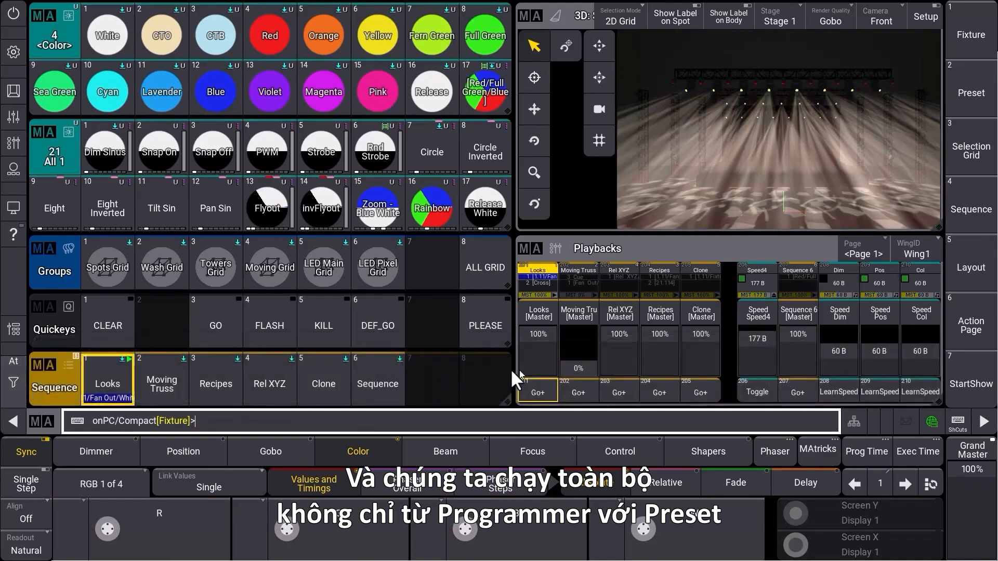
Start the sequence on executor 207 and set the Speed4 master's fader to 121 BPM
click(807, 388)
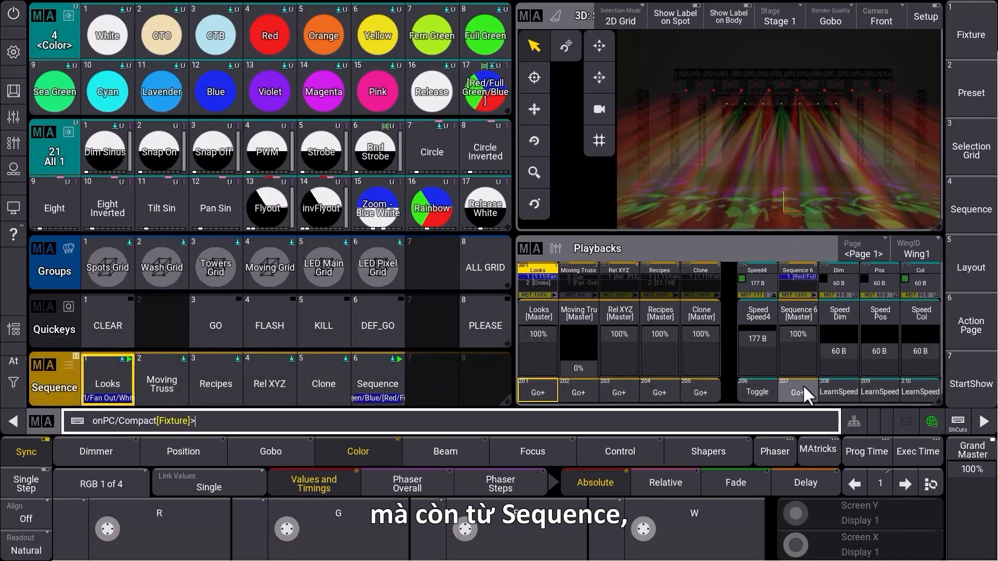
mouse_move(758, 337)
mouse_down()
mouse_move(760, 355)
mouse_move(759, 341)
mouse_up()
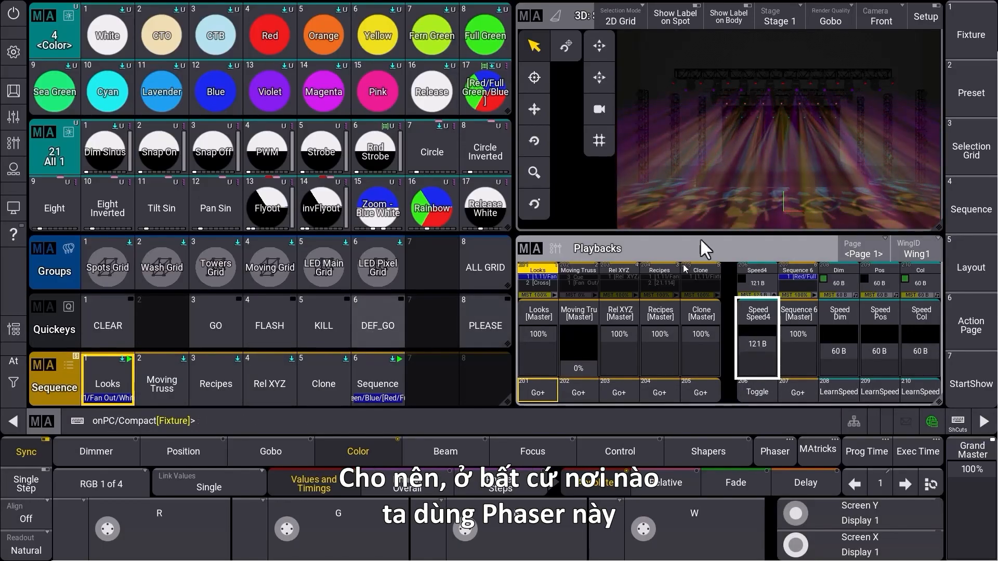